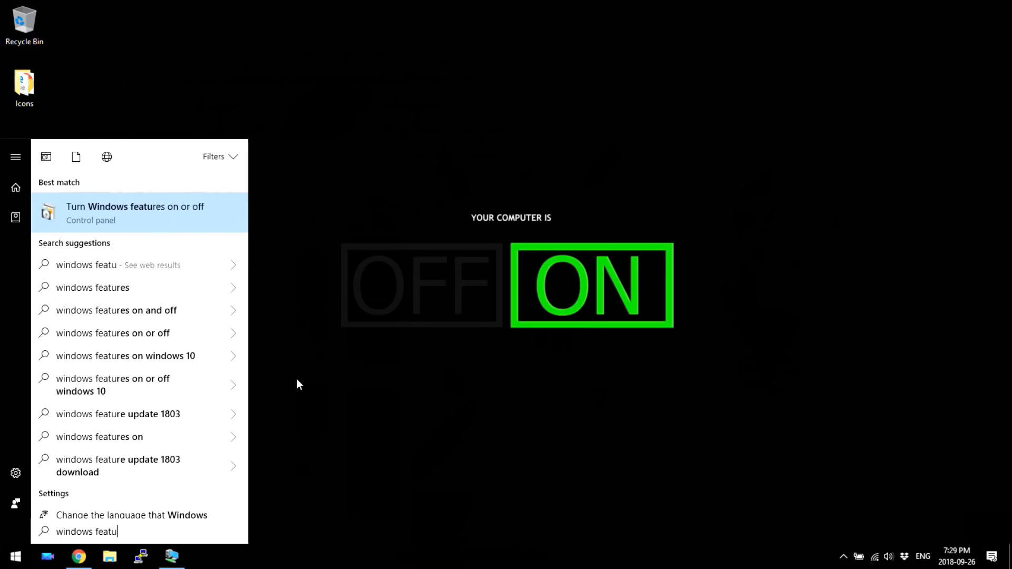
- Show Hyper-V's ticked Management Tools and Platform sub-features in the Windows Features list
{"action": "left_click", "coordinate": [141, 203]}
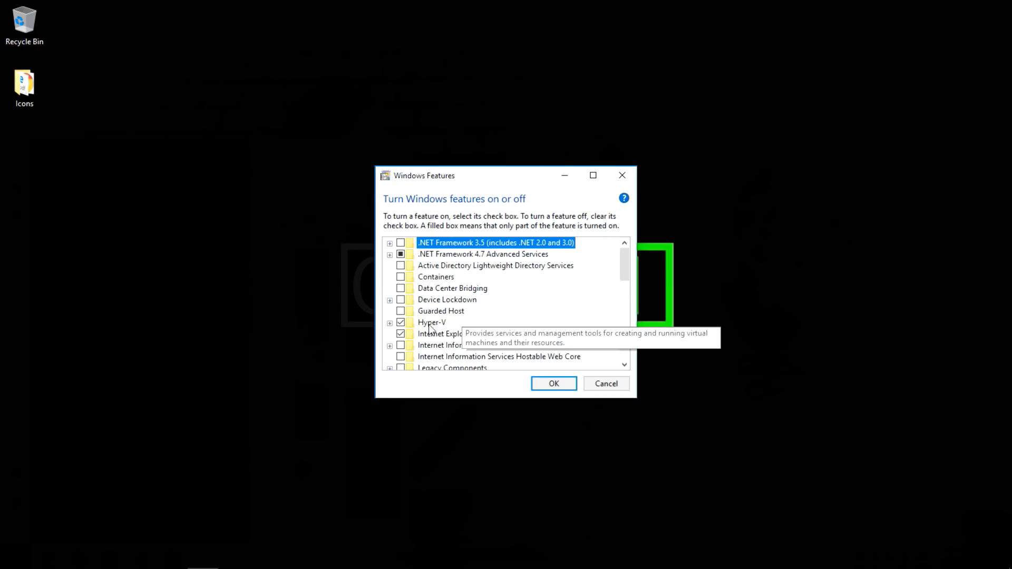
{"action": "left_click", "coordinate": [390, 323]}
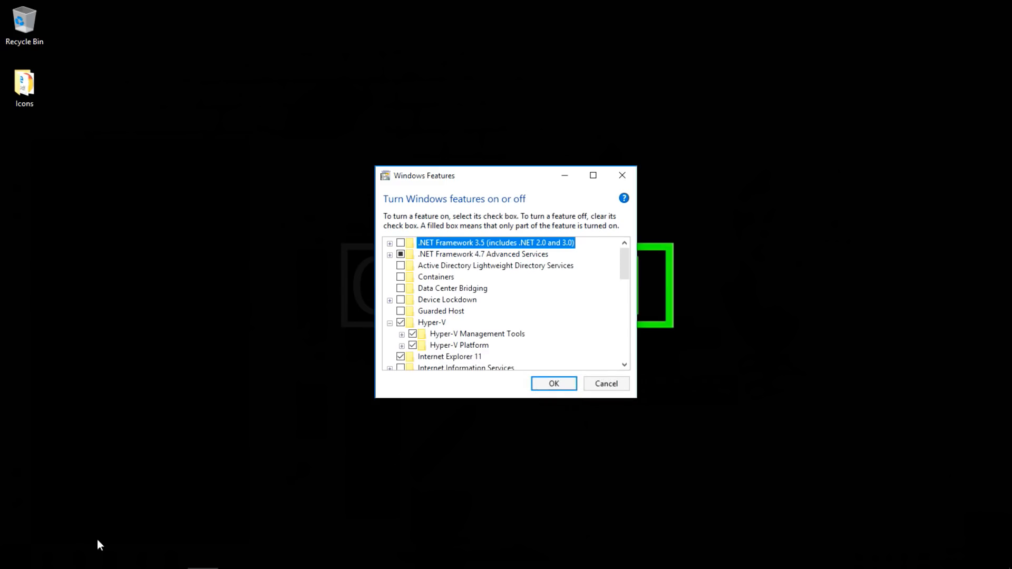
- Search '64-bit' and confirm System type shows 64-bit Windows 10 Pro on an x64-based processor
{"action": "left_click", "coordinate": [24, 567]}
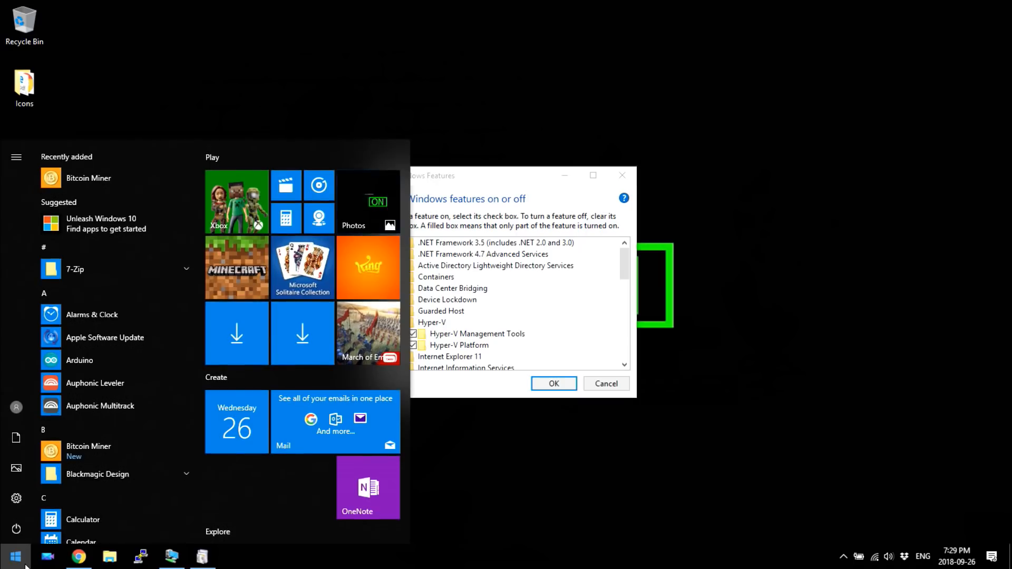
{"action": "left_click", "coordinate": [24, 566]}
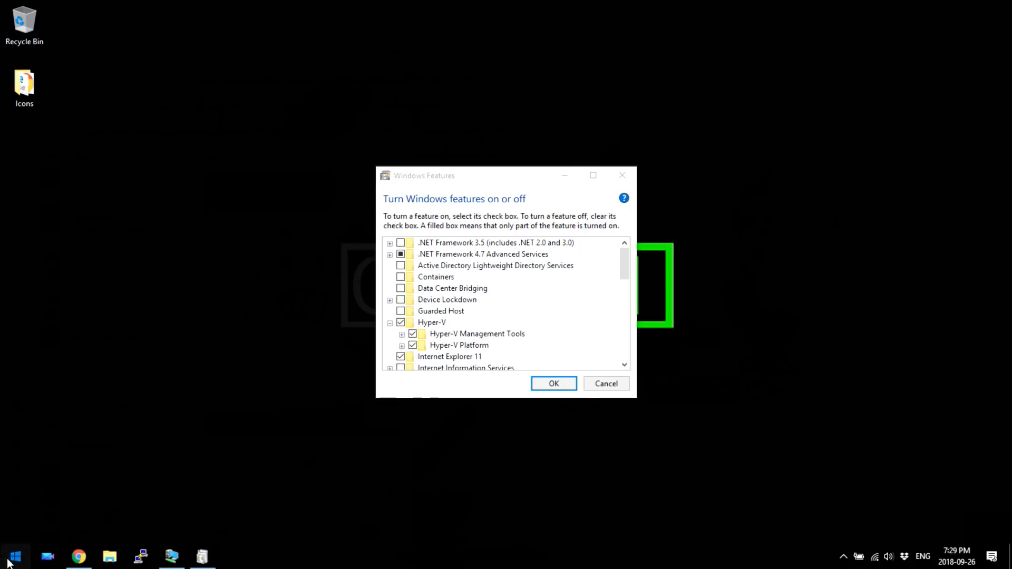
{"action": "left_click", "coordinate": [8, 560]}
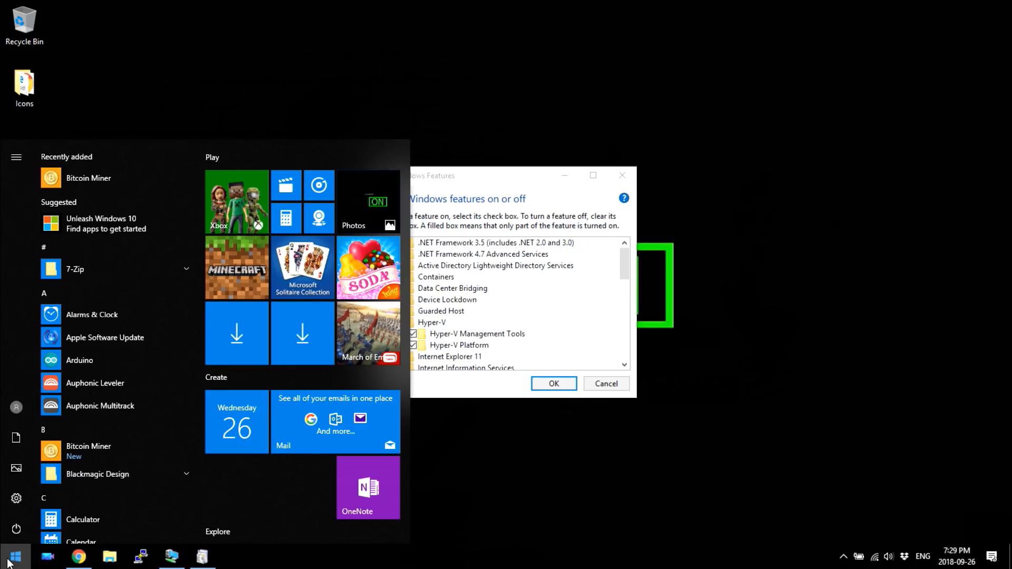
{"action": "type", "text": "64-bi"}
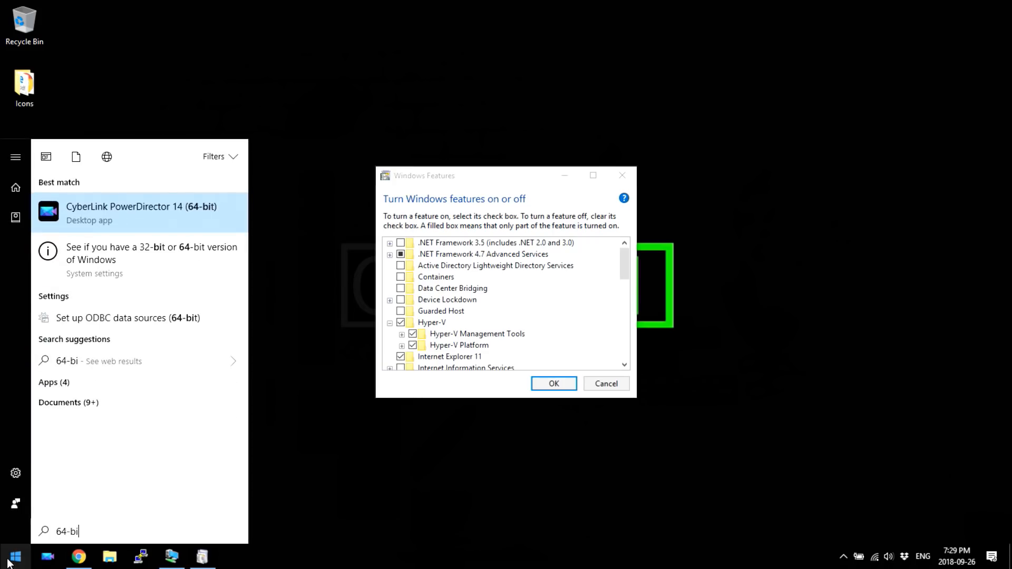
{"action": "key", "text": "Down"}
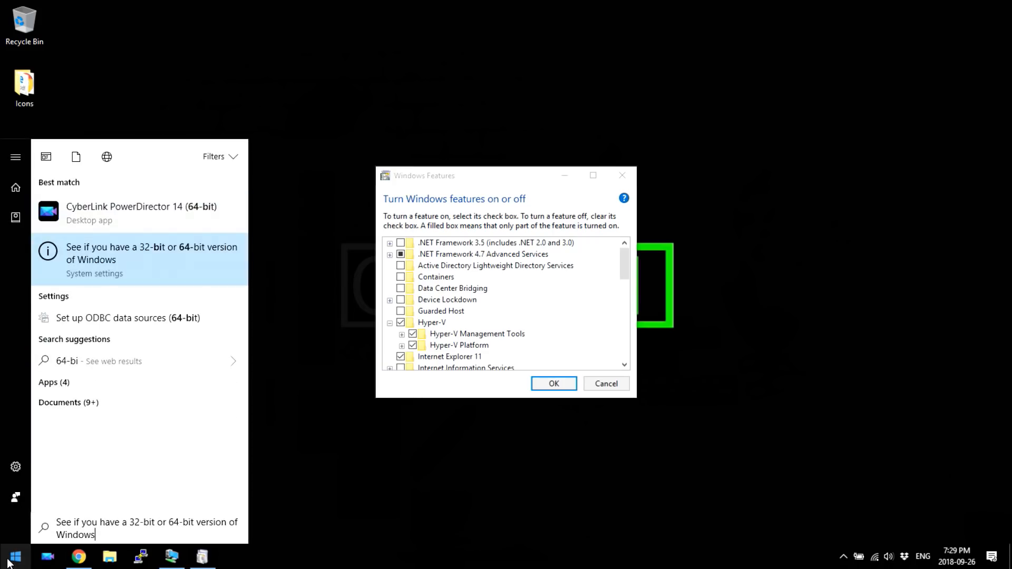
{"action": "key", "text": "Return"}
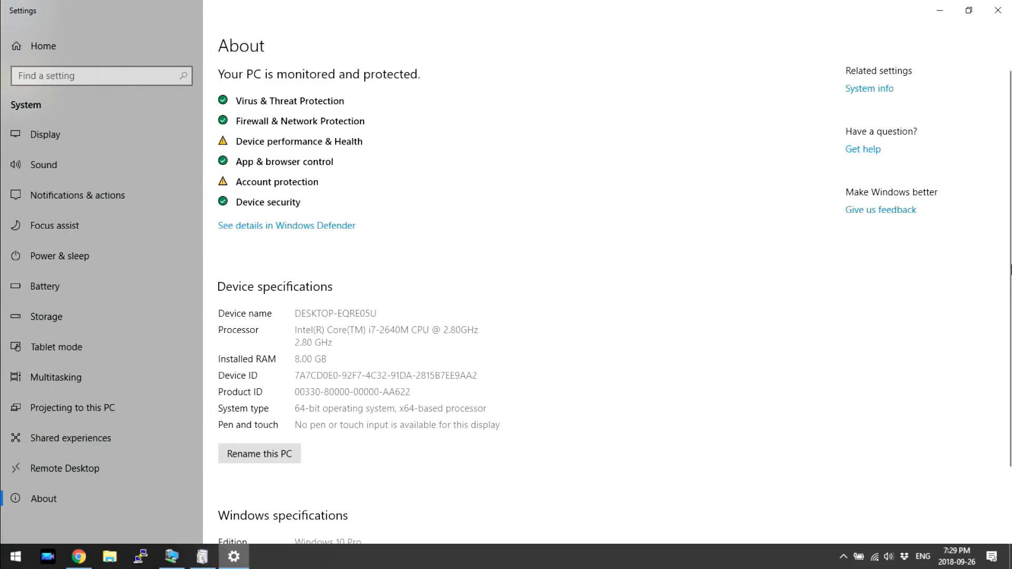
{"action": "scroll", "coordinate": [1009, 251], "scroll_direction": "down", "scroll_amount": 2}
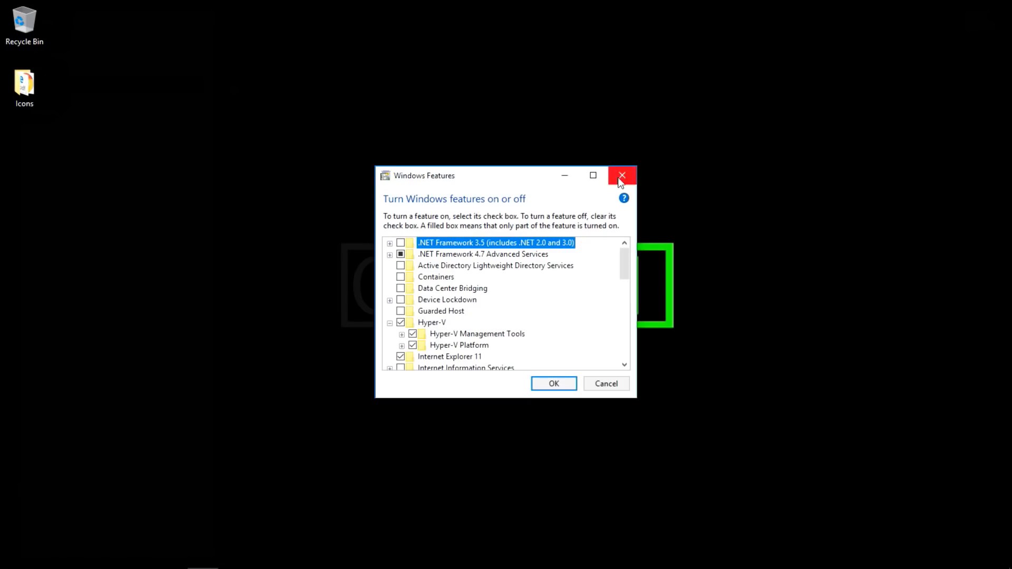
- Close the Windows Features dialog and bring up the Start menu
{"action": "left_click", "coordinate": [622, 175]}
{"action": "left_click", "coordinate": [15, 559]}
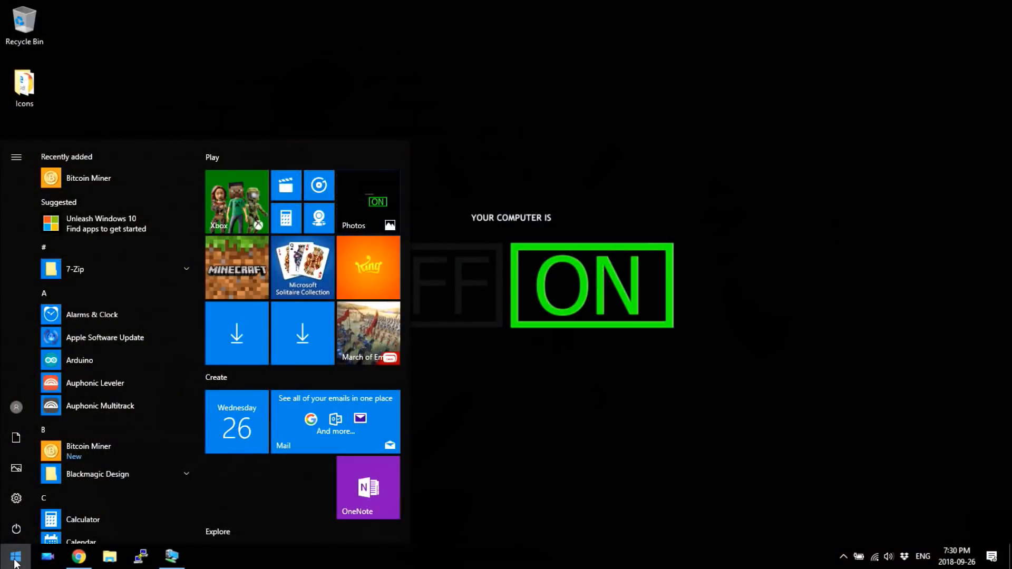
- Launch Hyper-V Quick Create via 'hyper', allow it at the UAC prompt, and pick Ubuntu 18.04.1 LTS
{"action": "type", "text": "hyper"}
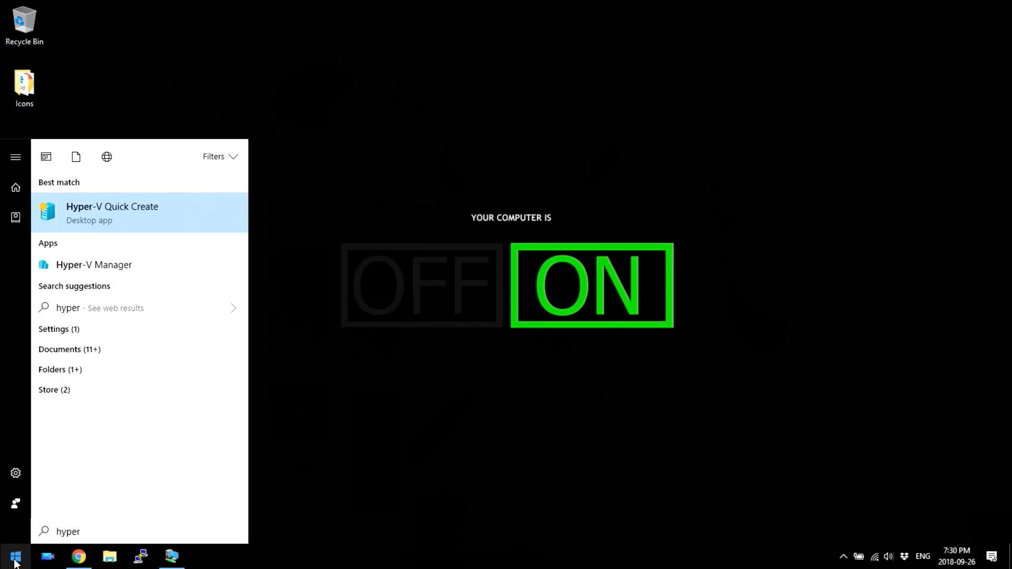
{"action": "key", "text": "Return"}
{"action": "key", "text": "Left"}
{"action": "key", "text": "Return"}
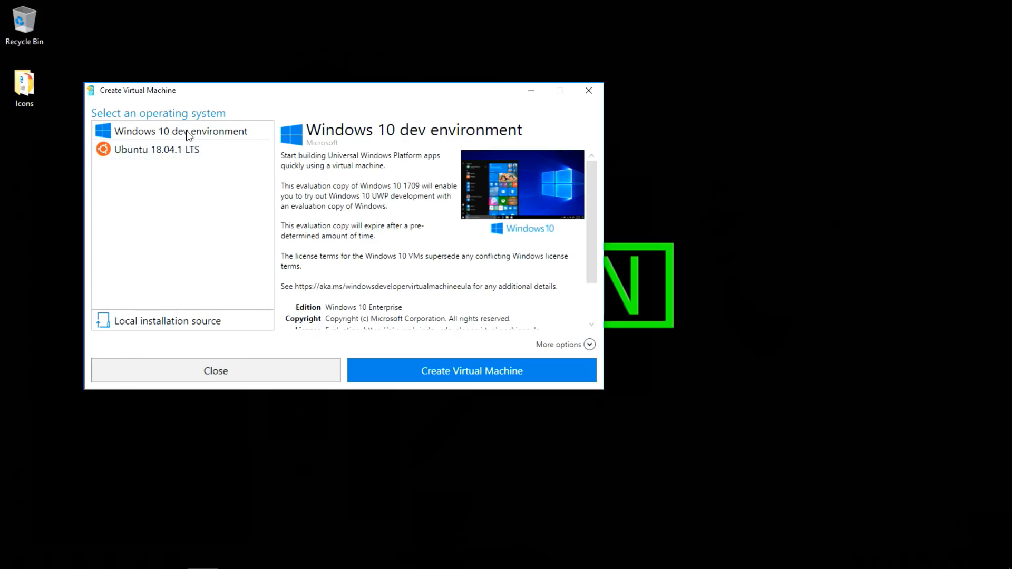
{"action": "left_click", "coordinate": [195, 150]}
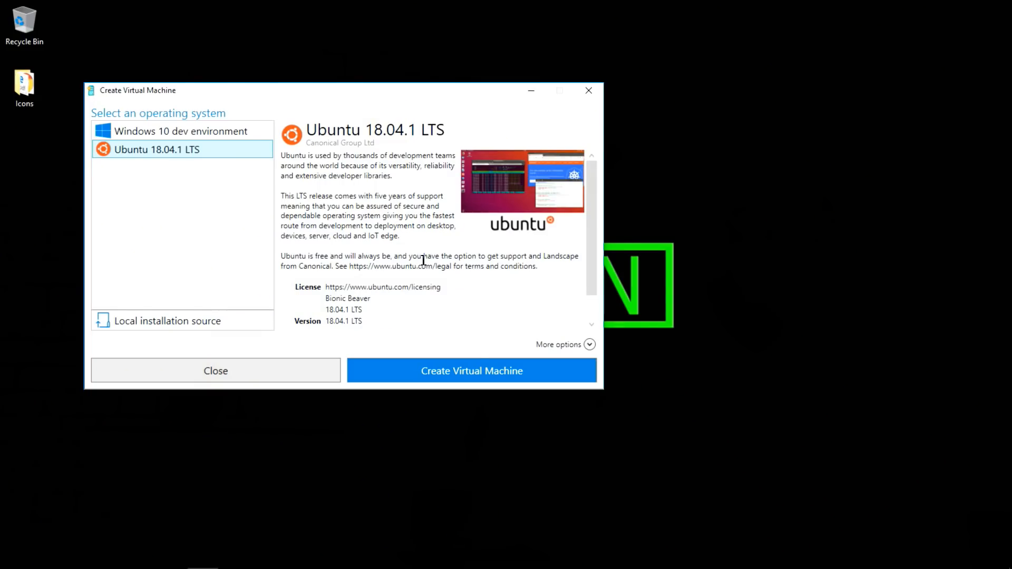
- Create the Ubuntu 18.04.1 LTS VM and wait for the disk extraction to finish successfully
{"action": "left_click", "coordinate": [505, 376]}
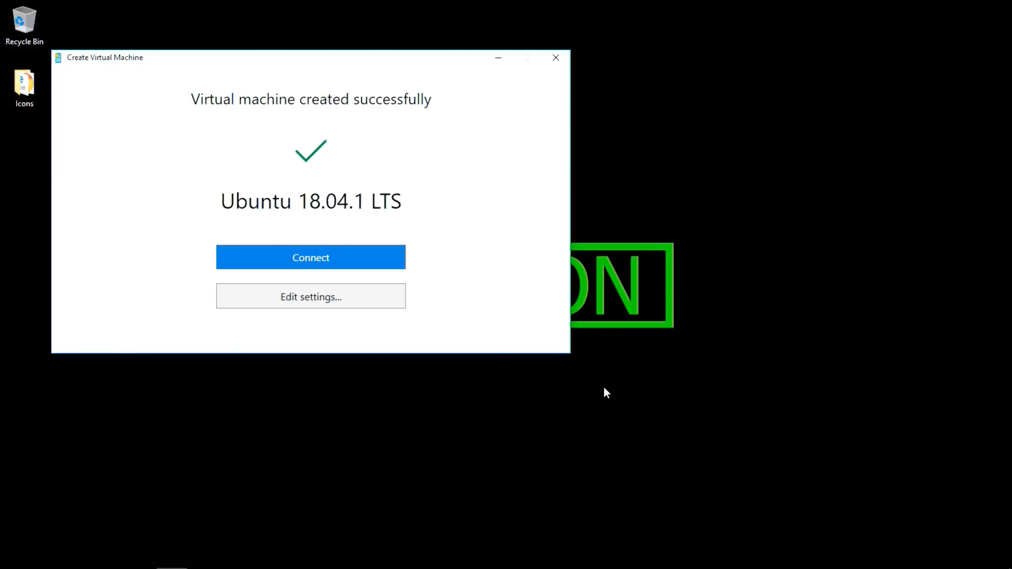
- Connect to the new Ubuntu 18.04.1 LTS VM and power it on
{"action": "left_click", "coordinate": [374, 256]}
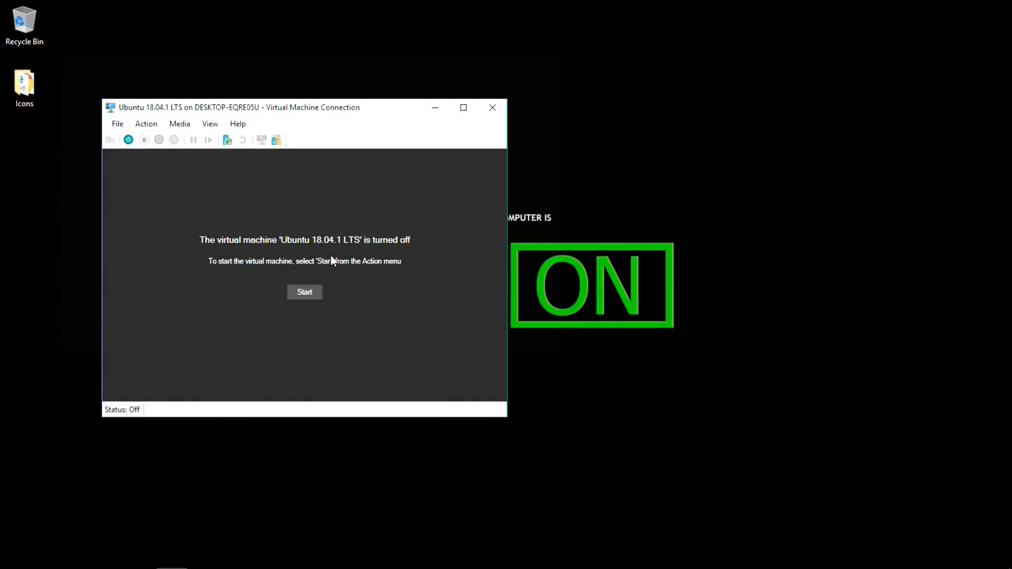
{"action": "left_click", "coordinate": [312, 295]}
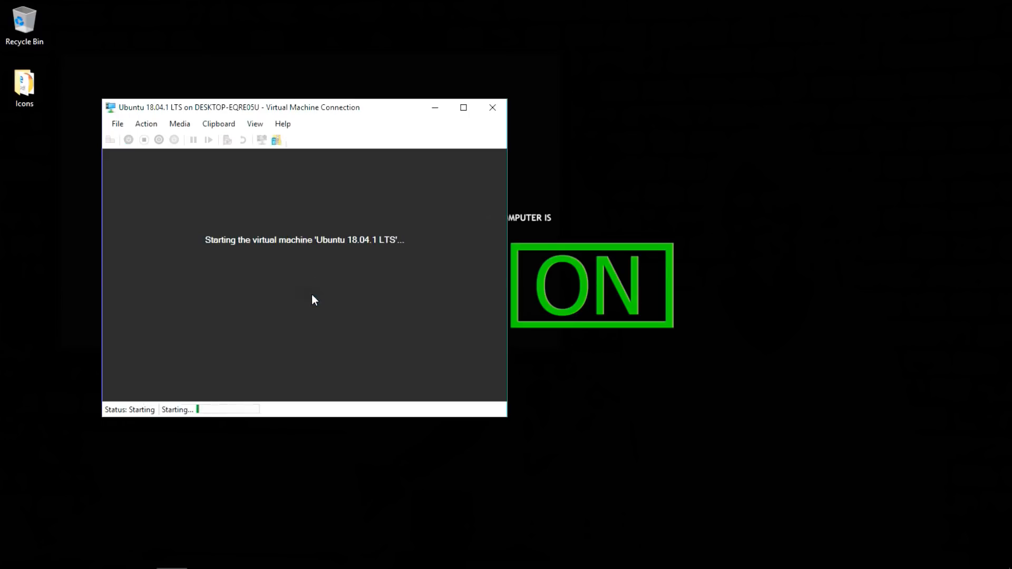
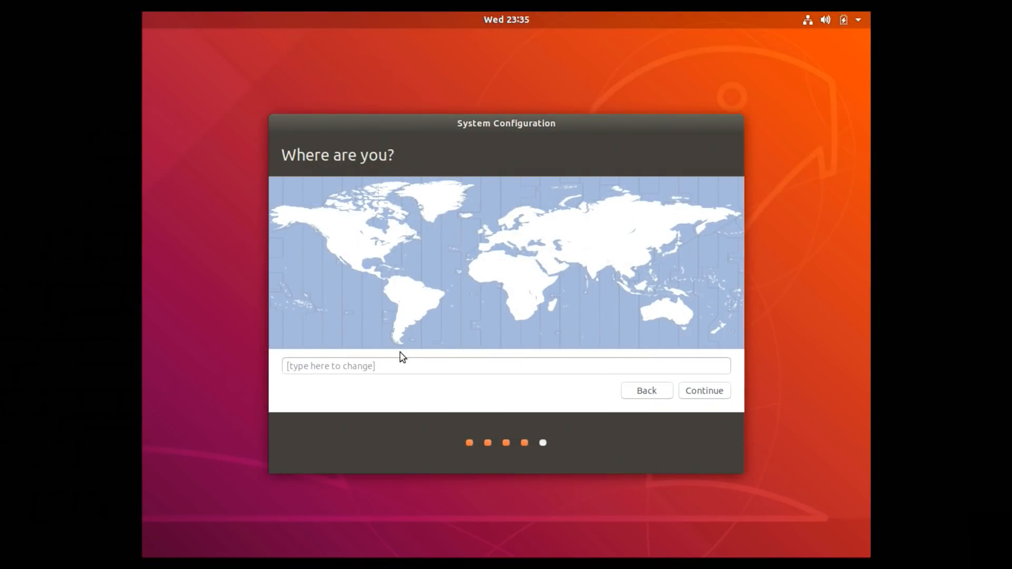
- Set the Ubuntu location to Toronto and continue
{"action": "left_click", "coordinate": [395, 369]}
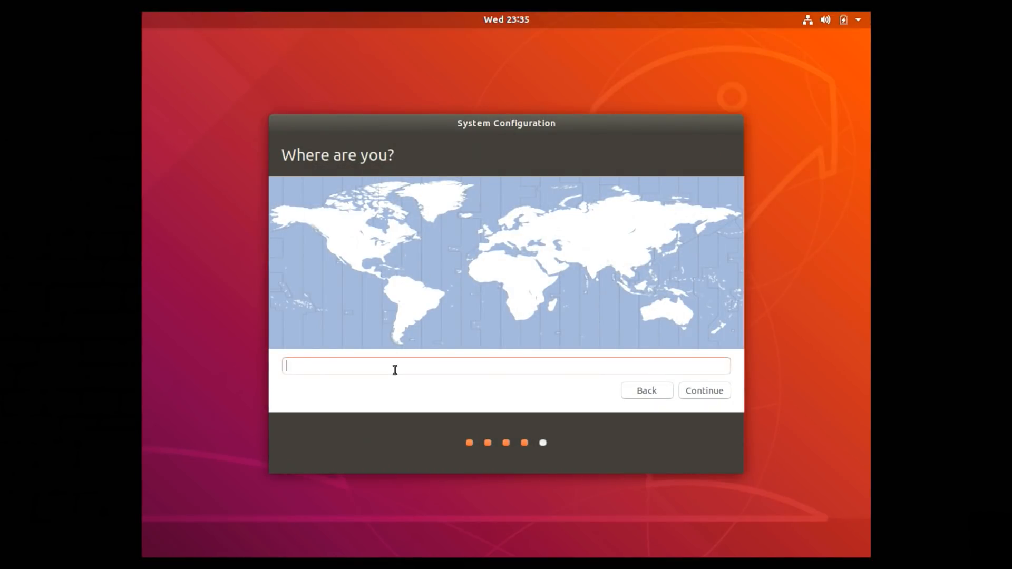
{"action": "type", "text": "Toronto"}
{"action": "left_click", "coordinate": [356, 364]}
{"action": "left_click", "coordinate": [691, 392]}
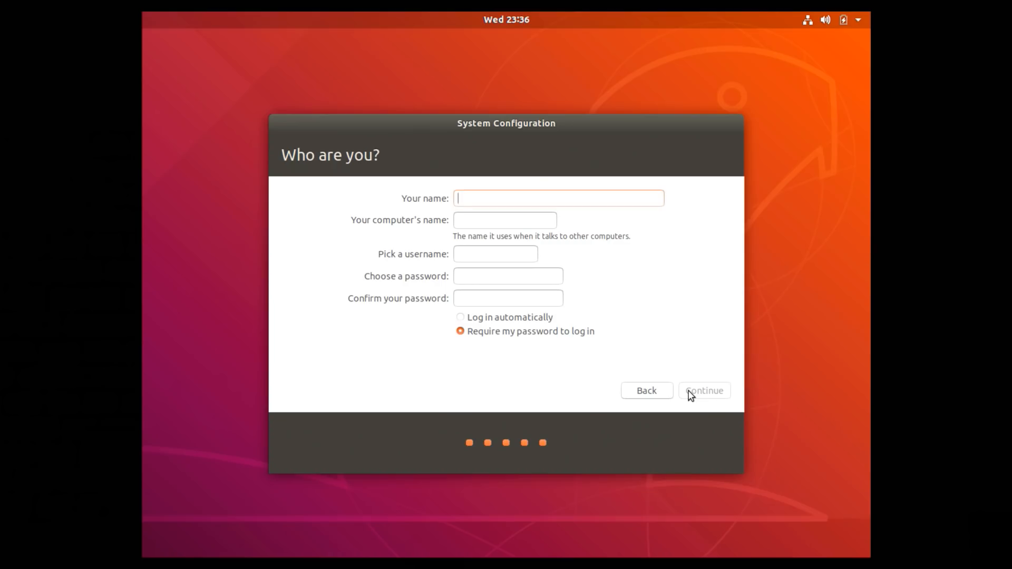
- Create the user account with full name, suggested computer name, confirmed password and automatic login
{"action": "type", "text": "Robbie F"}
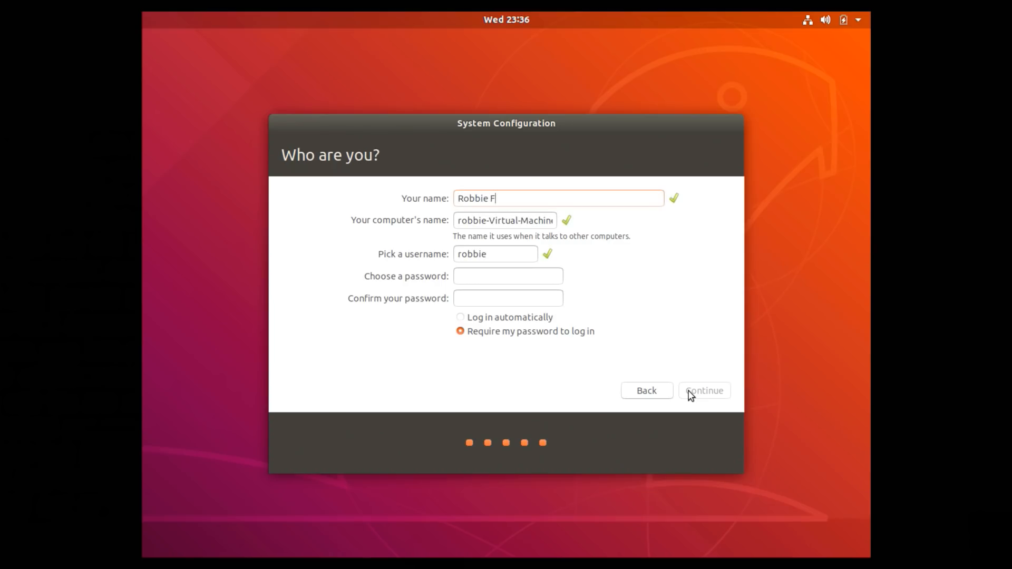
{"action": "type", "text": "erguson"}
{"action": "key", "text": "Tab"}
{"action": "key", "text": "End"}
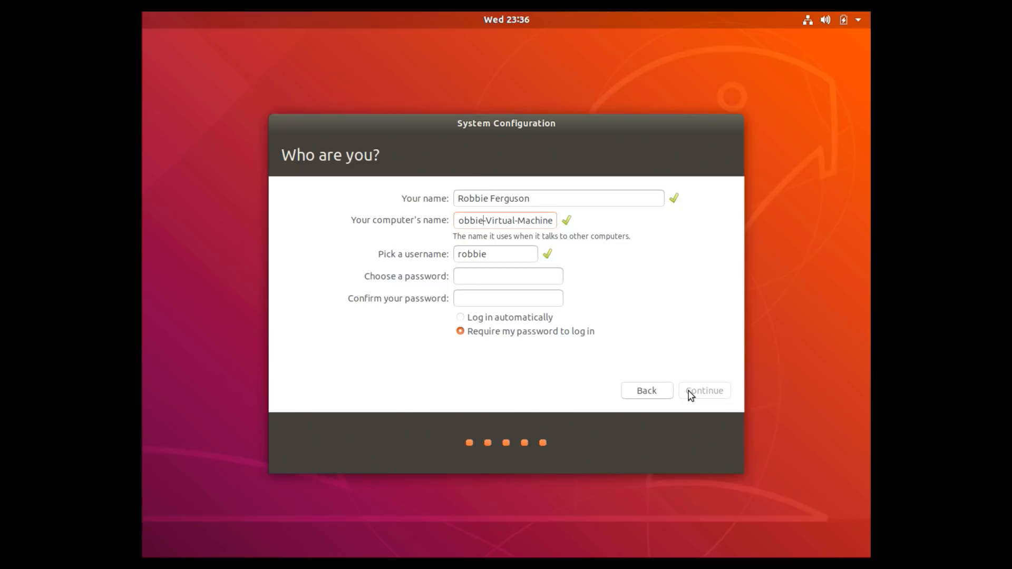
{"action": "key", "text": "Tab"}
{"action": "type", "text": "123456"}
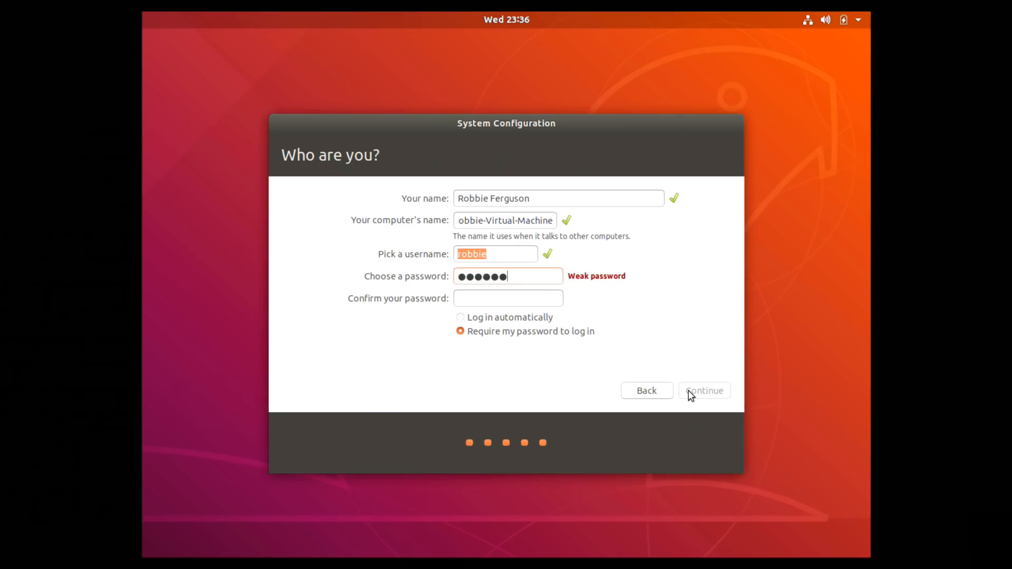
{"action": "key", "text": "BackSpace"}
{"action": "key", "text": "BackSpace"}
{"action": "key", "text": "BackSpace"}
{"action": "key", "text": "BackSpace"}
{"action": "key", "text": "BackSpace"}
{"action": "key", "text": "BackSpace"}
{"action": "type", "text": "************"}
{"action": "key", "text": "Tab"}
{"action": "type", "text": "************"}
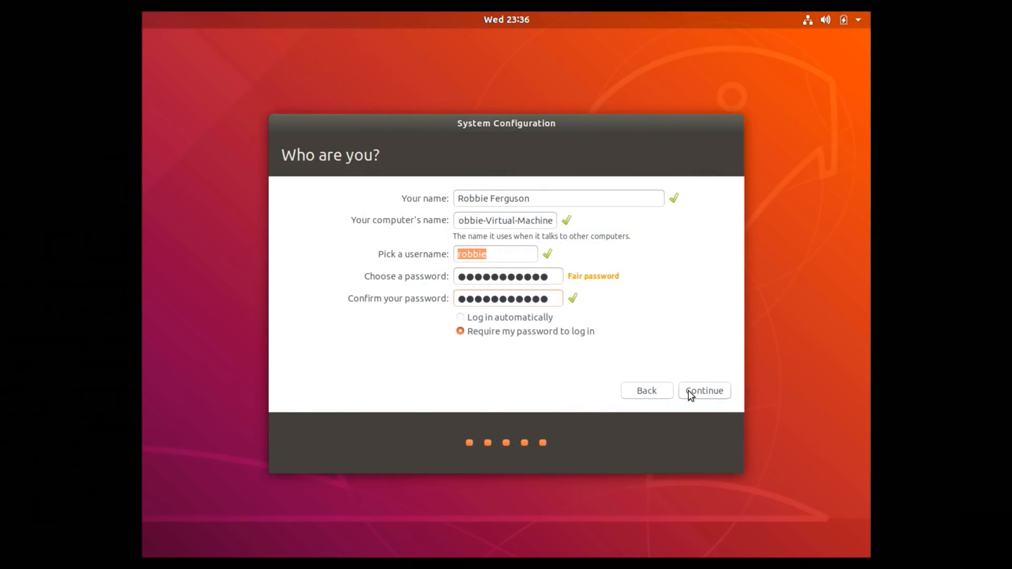
{"action": "left_click", "coordinate": [502, 320]}
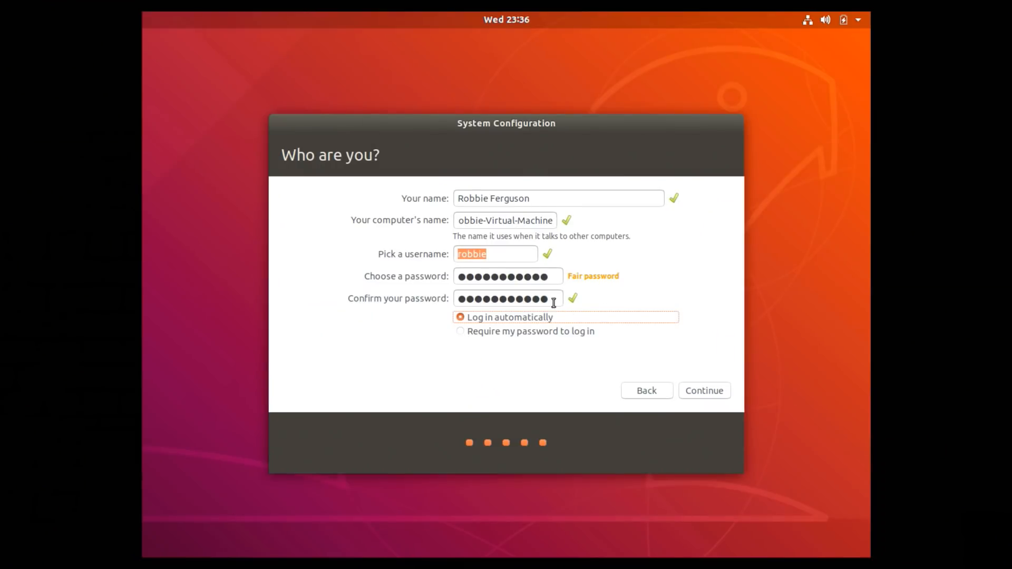
{"action": "left_click", "coordinate": [715, 389]}
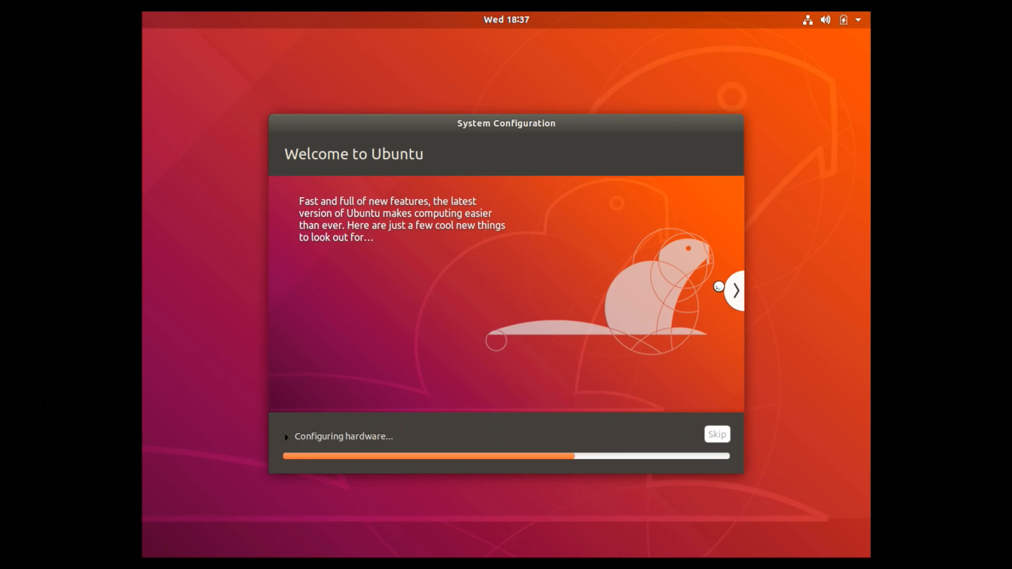
- Advance the welcome slideshow while configuration runs until the Ubuntu desktop appears
{"action": "left_click", "coordinate": [729, 295]}
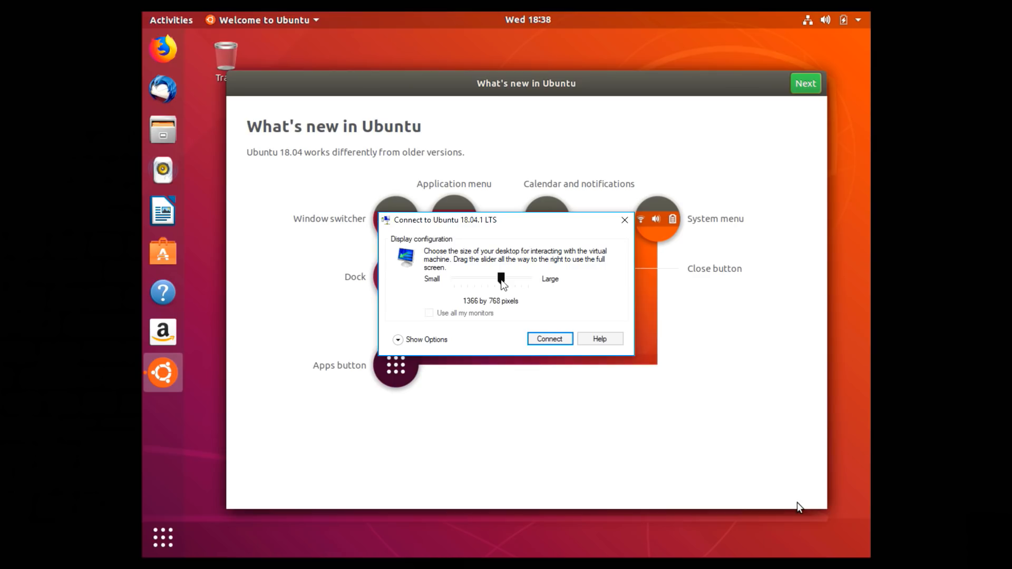
- Connect to the VM at Full Screen and sign in at the xrdp login with the username and password
{"action": "left_click_drag", "start_coordinate": [504, 285], "coordinate": [536, 287]}
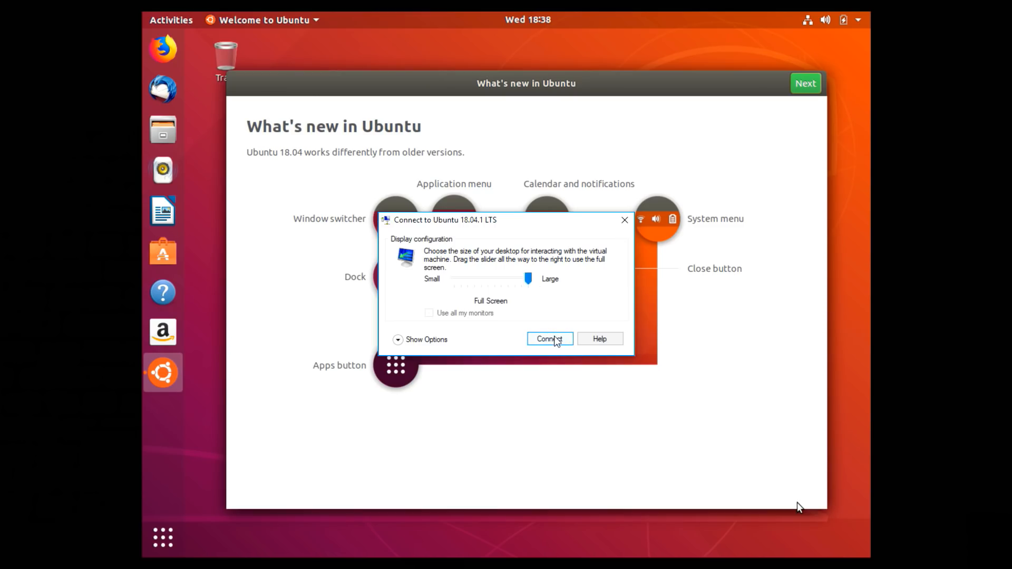
{"action": "left_click", "coordinate": [550, 339]}
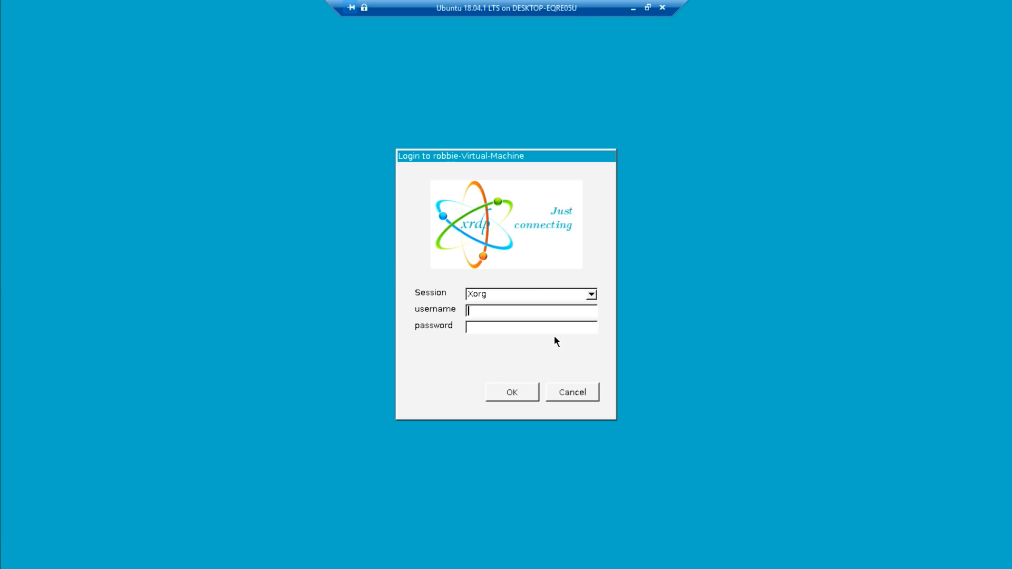
{"action": "type", "text": "robbie"}
{"action": "key", "text": "Tab"}
{"action": "type", "text": "************"}
{"action": "key", "text": "Return"}
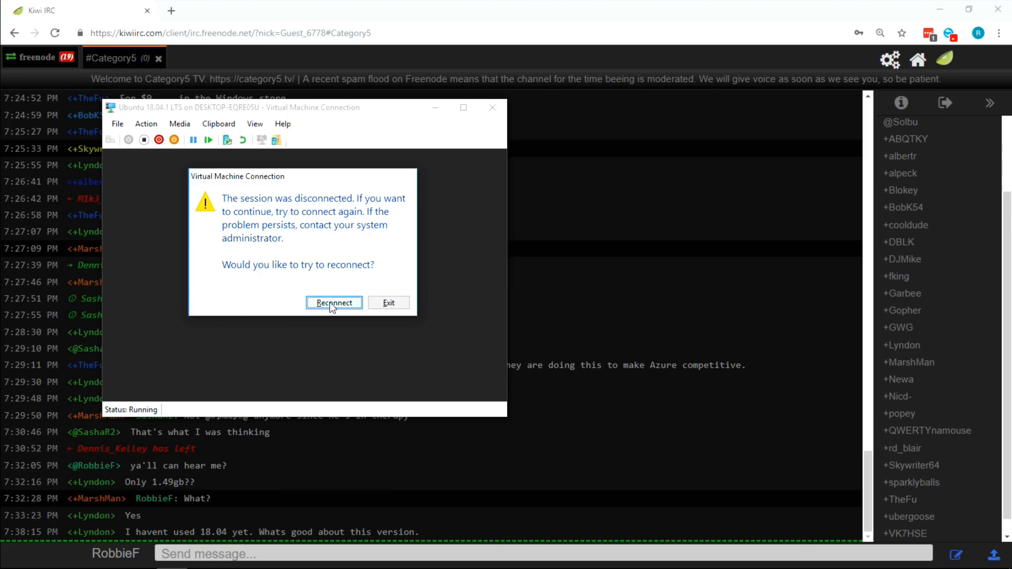
- Reconnect, sign in at xrdp again, then exit the disconnected connection
{"action": "left_click", "coordinate": [330, 302]}
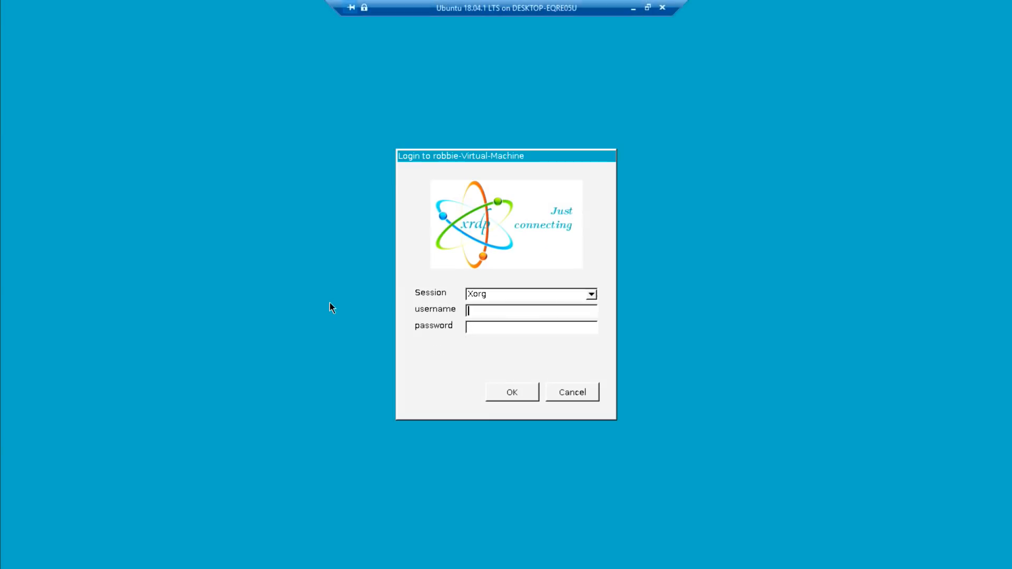
{"action": "type", "text": "robbie"}
{"action": "key", "text": "Tab"}
{"action": "type", "text": "********"}
{"action": "key", "text": "Return"}
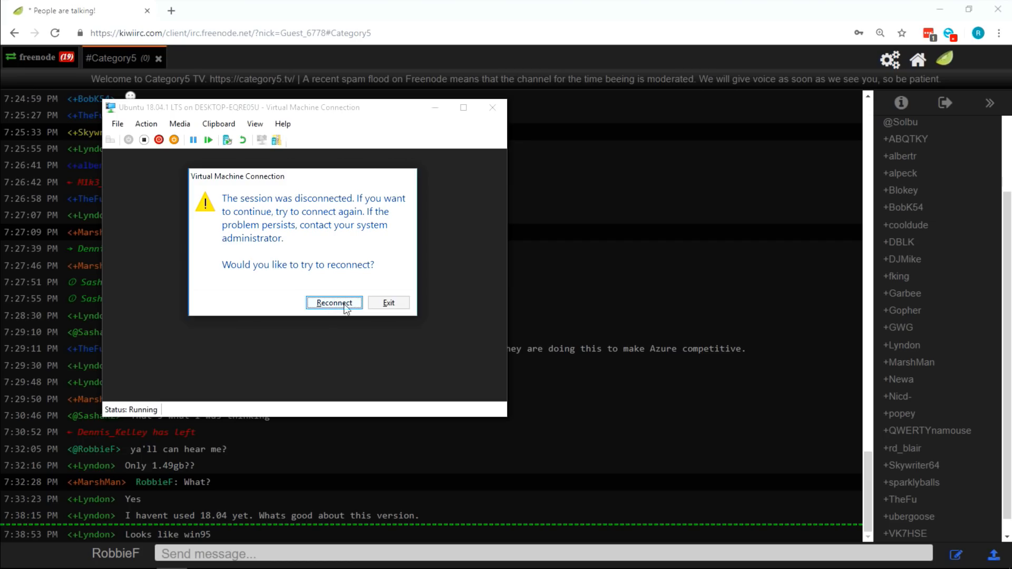
{"action": "left_click", "coordinate": [387, 302]}
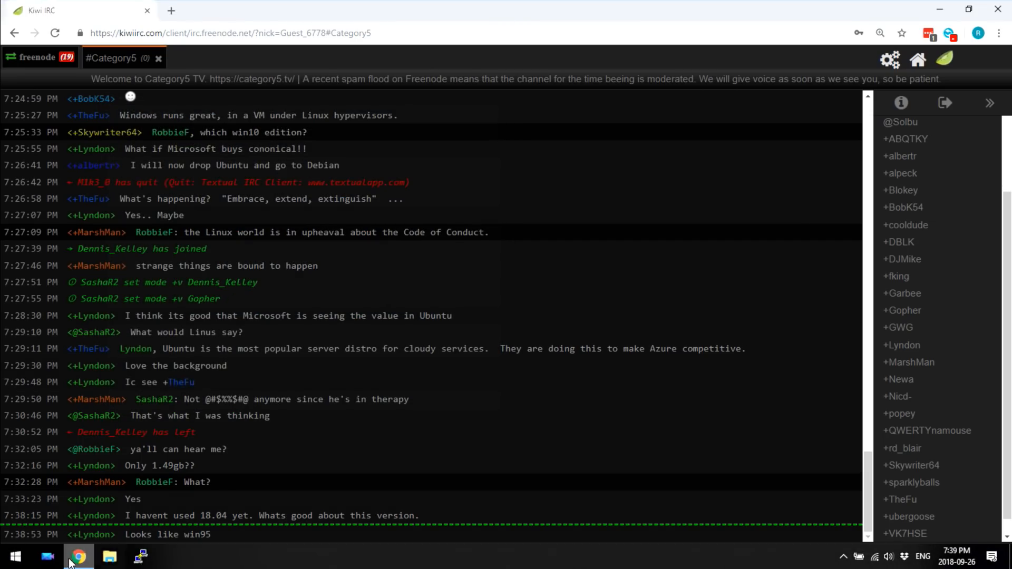
- Launch Hyper-V Manager from the Windows search using 'hyper'
{"action": "left_click", "coordinate": [13, 564]}
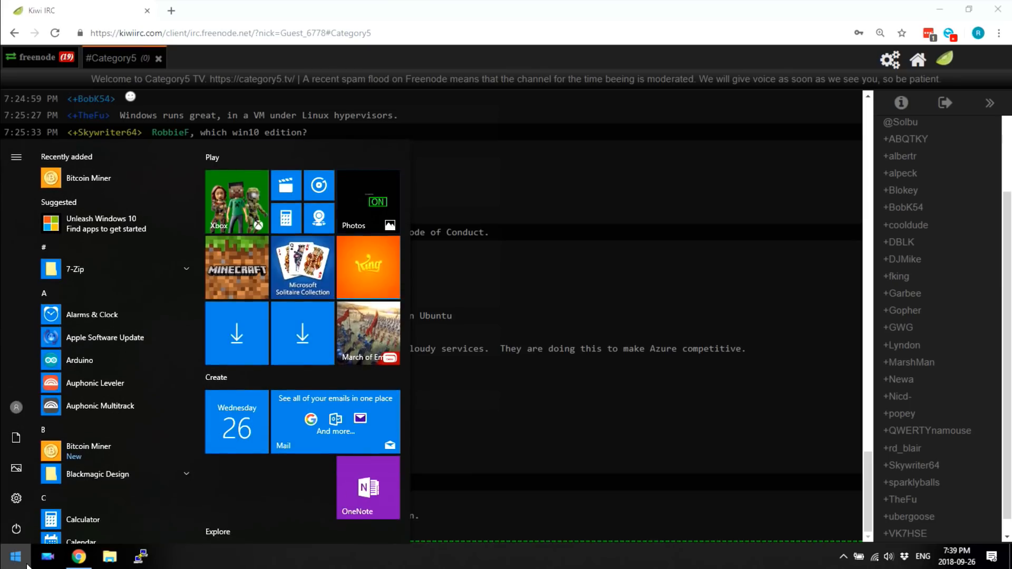
{"action": "type", "text": "hyper"}
{"action": "key", "text": "Down"}
{"action": "key", "text": "Return"}
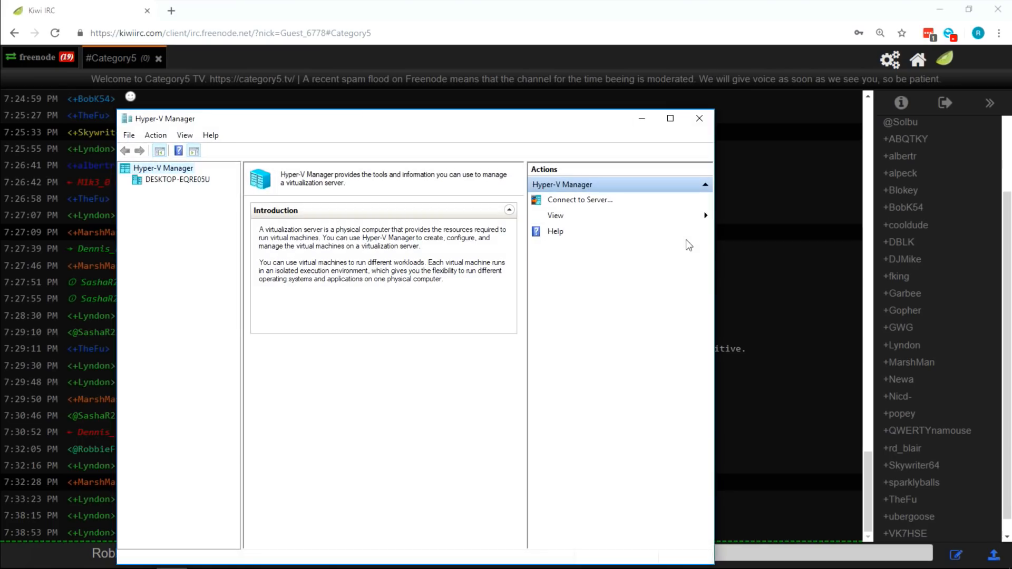
- Connect to the Ubuntu 18.04.1 LTS VM at 1366 by 768 pixels via Show Options
{"action": "left_click", "coordinate": [188, 181]}
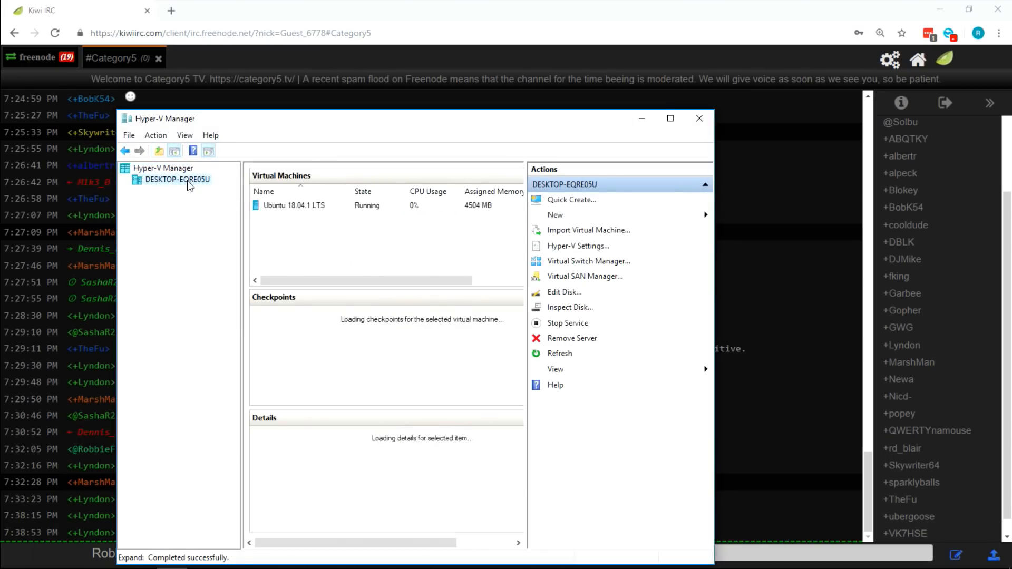
{"action": "left_click", "coordinate": [283, 208]}
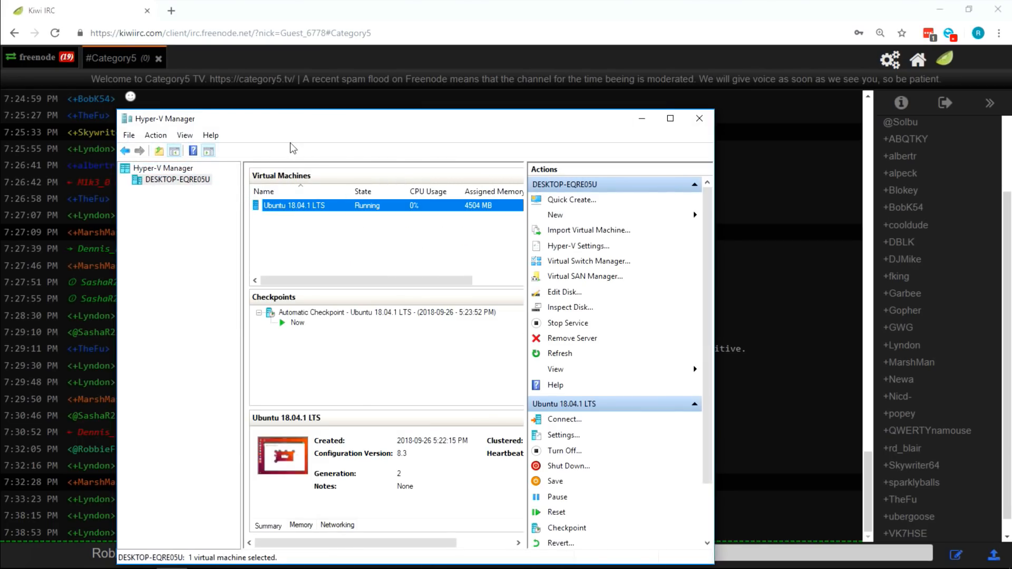
{"action": "right_click", "coordinate": [292, 208]}
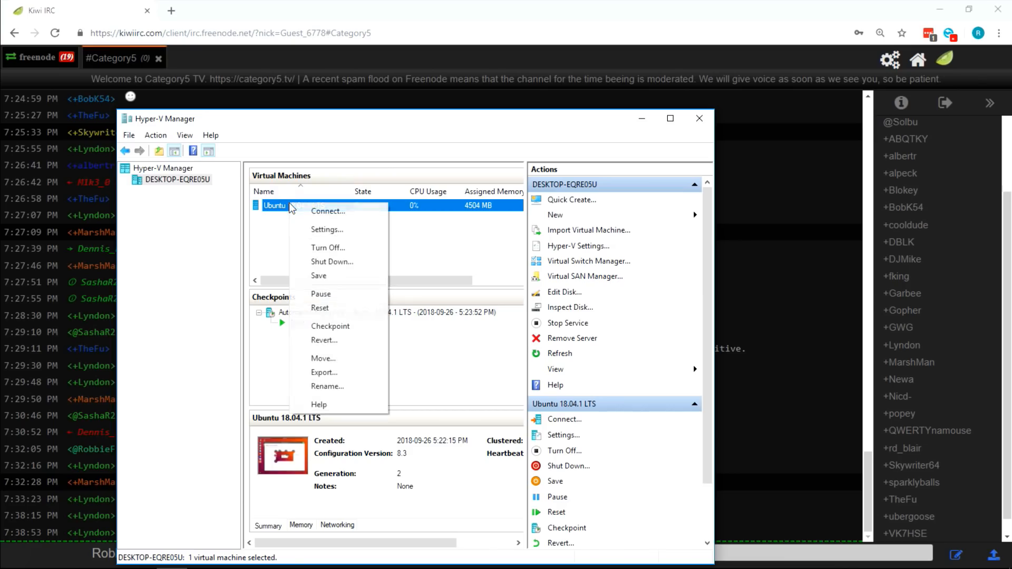
{"action": "left_click", "coordinate": [311, 212]}
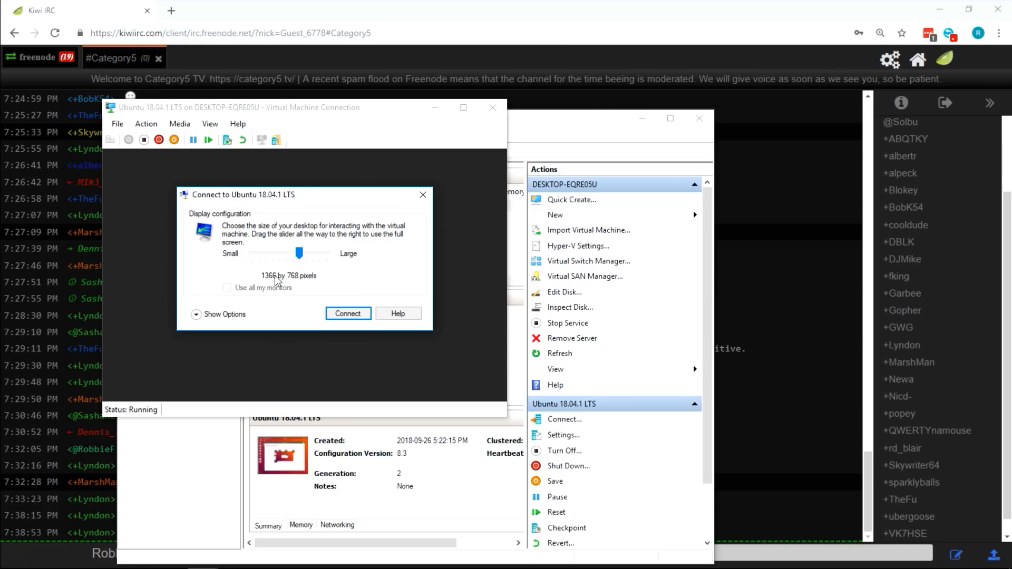
{"action": "left_click", "coordinate": [202, 314]}
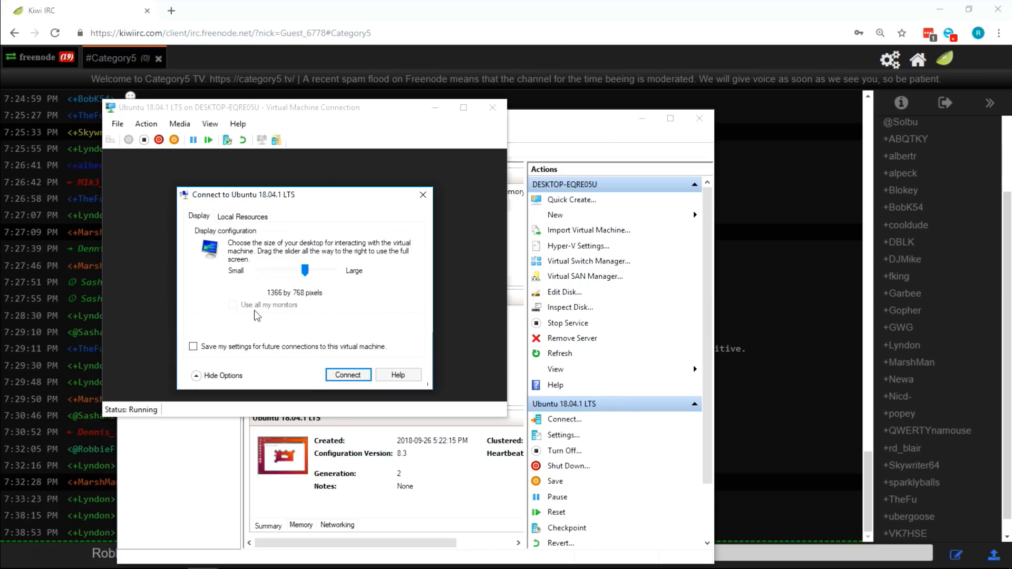
{"action": "left_click", "coordinate": [348, 375]}
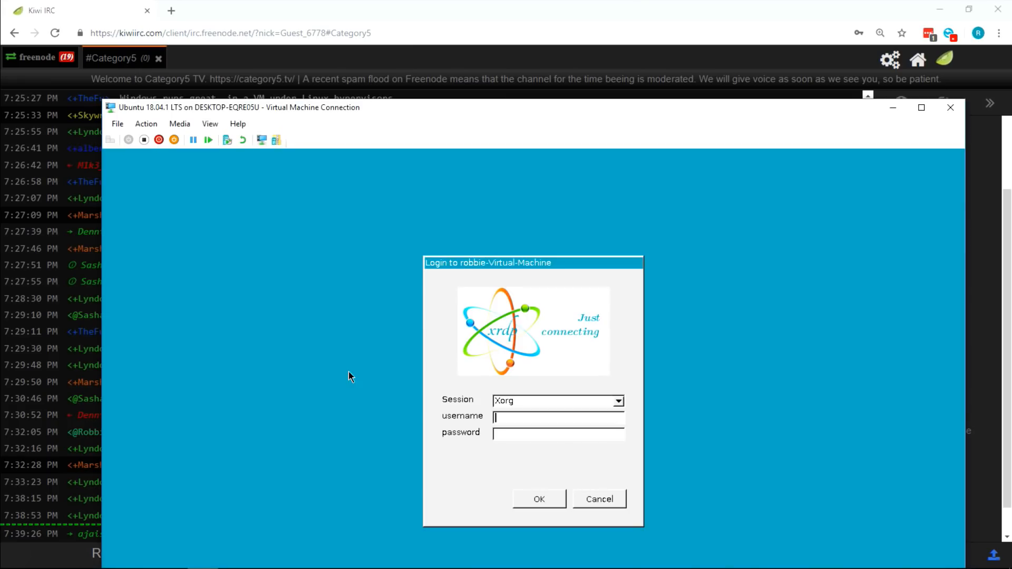
- Sign in at the xrdp login with the username and password, then move the VM window aside
{"action": "type", "text": "robbie"}
{"action": "type", "text": "************"}
{"action": "key", "text": "Return"}
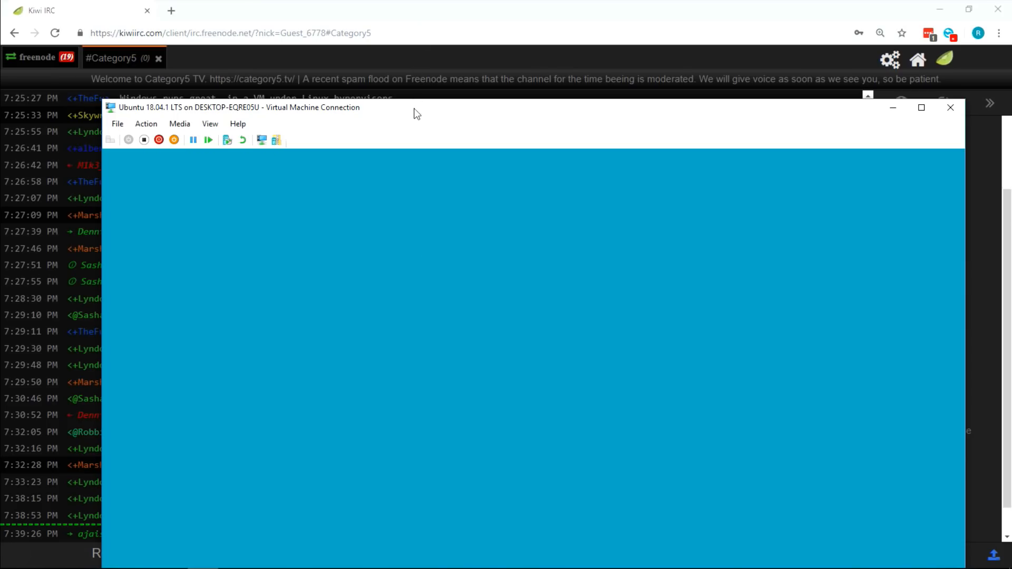
{"action": "left_click_drag", "start_coordinate": [415, 109], "coordinate": [386, 24]}
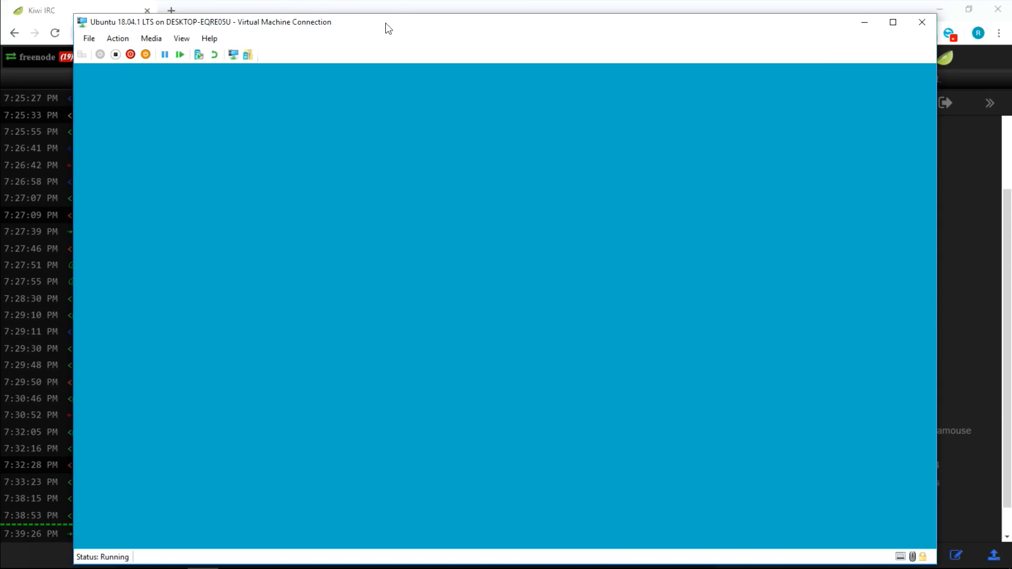
{"action": "left_click_drag", "start_coordinate": [386, 23], "coordinate": [664, 36]}
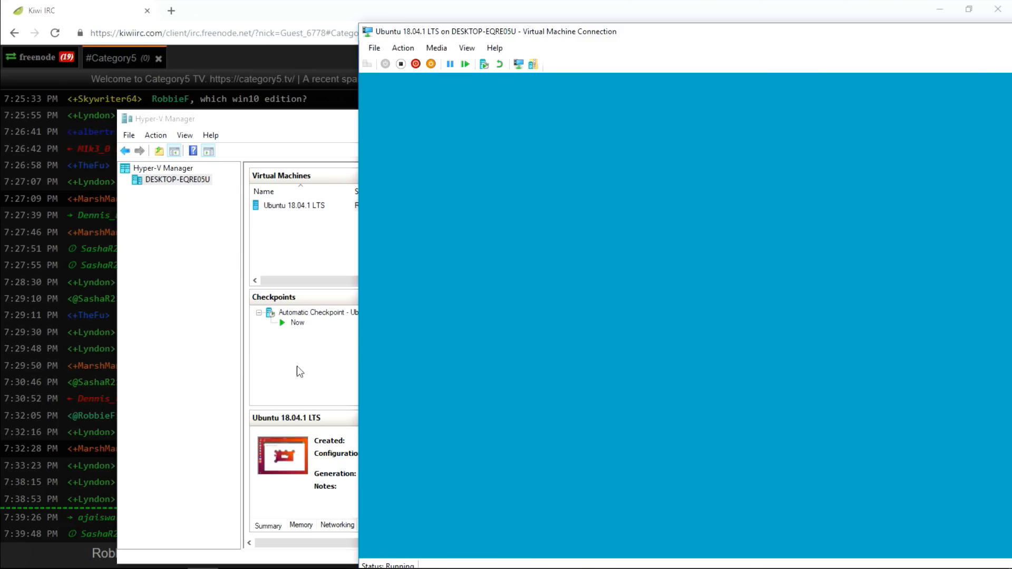
- Check the Ubuntu VM's actions in Hyper-V Manager and toggle the VM display full screen and back
{"action": "left_click", "coordinate": [284, 456]}
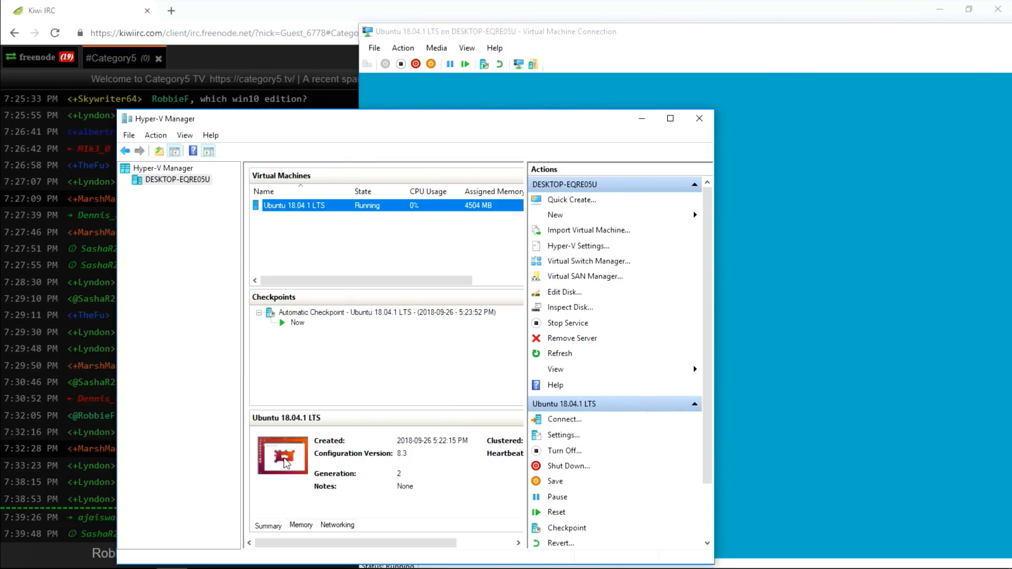
{"action": "right_click", "coordinate": [299, 212]}
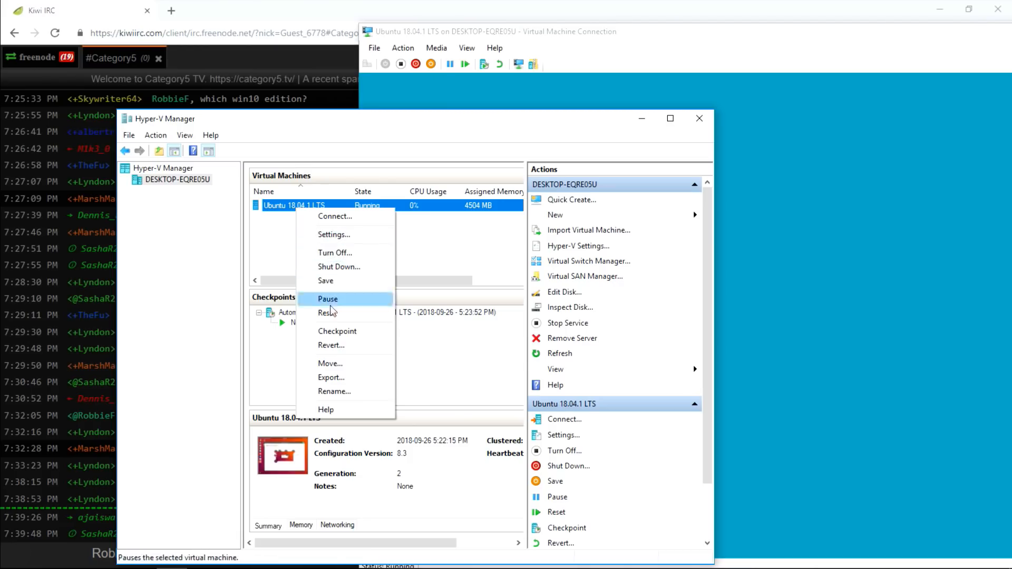
{"action": "double_click", "coordinate": [558, 32]}
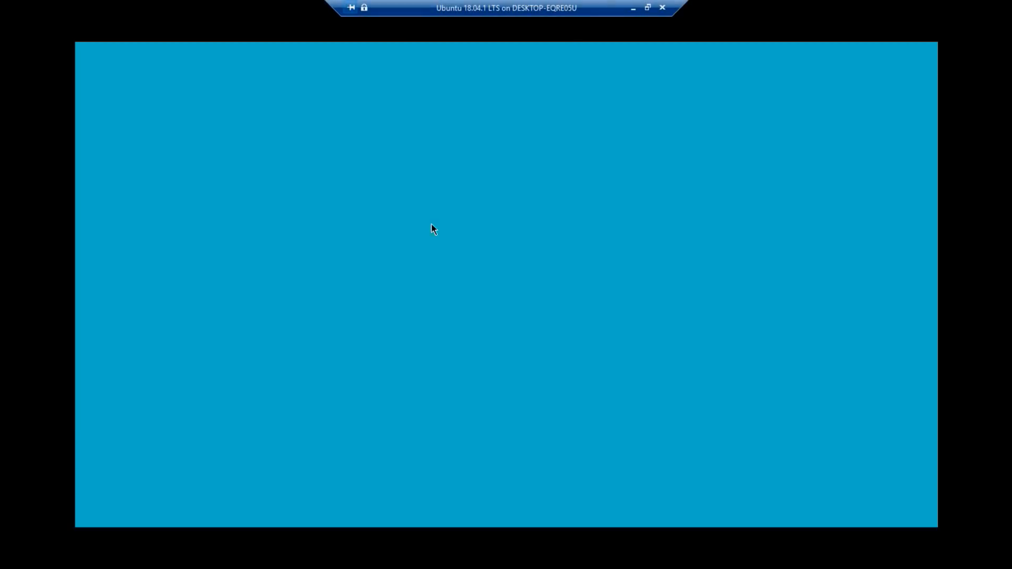
{"action": "left_click", "coordinate": [648, 8]}
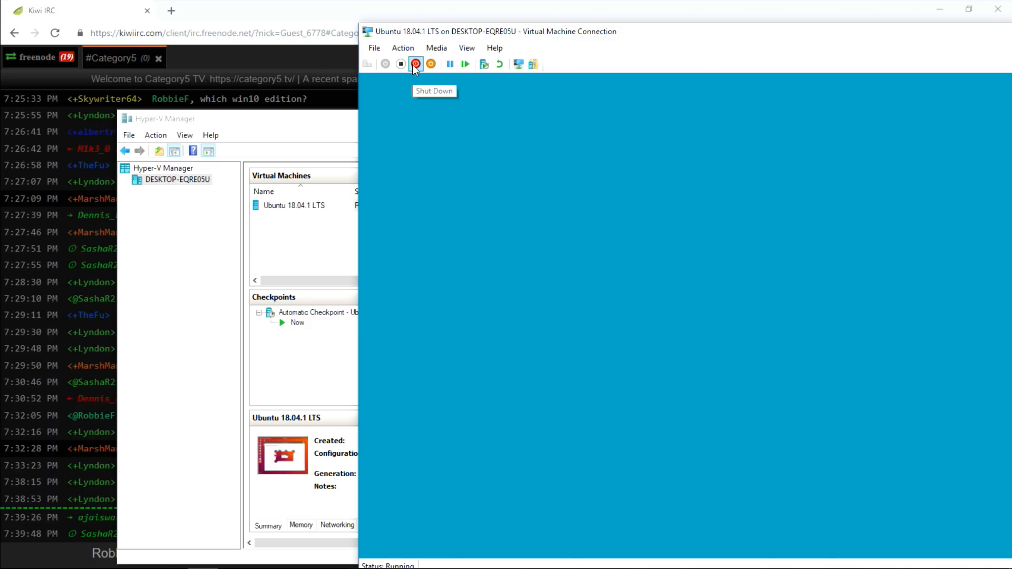
- Reset the Ubuntu virtual machine from the Action menu and confirm the reset
{"action": "left_click", "coordinate": [381, 50]}
{"action": "mouse_move", "coordinate": [401, 51]}
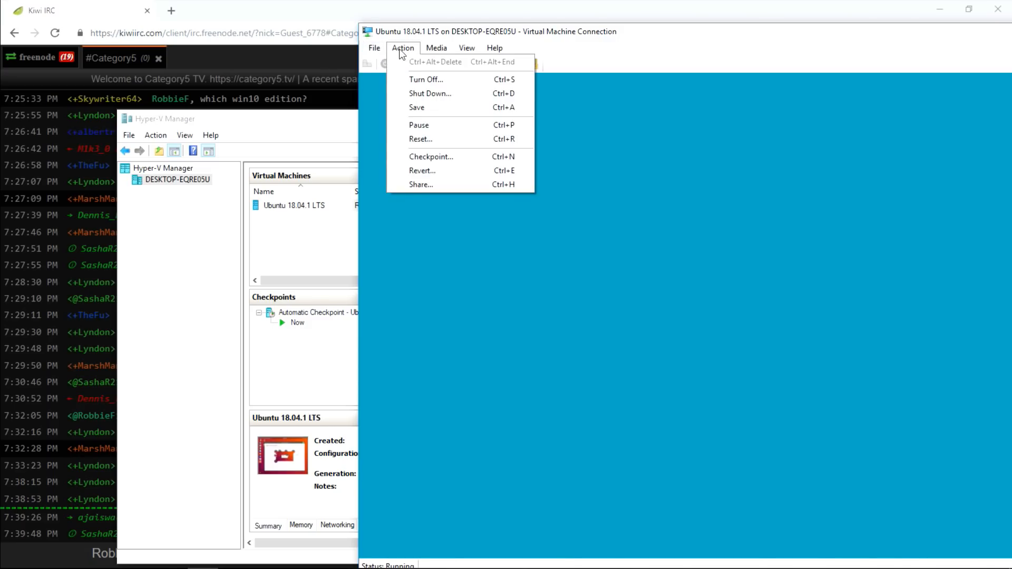
{"action": "left_click", "coordinate": [422, 138]}
{"action": "left_click", "coordinate": [815, 323]}
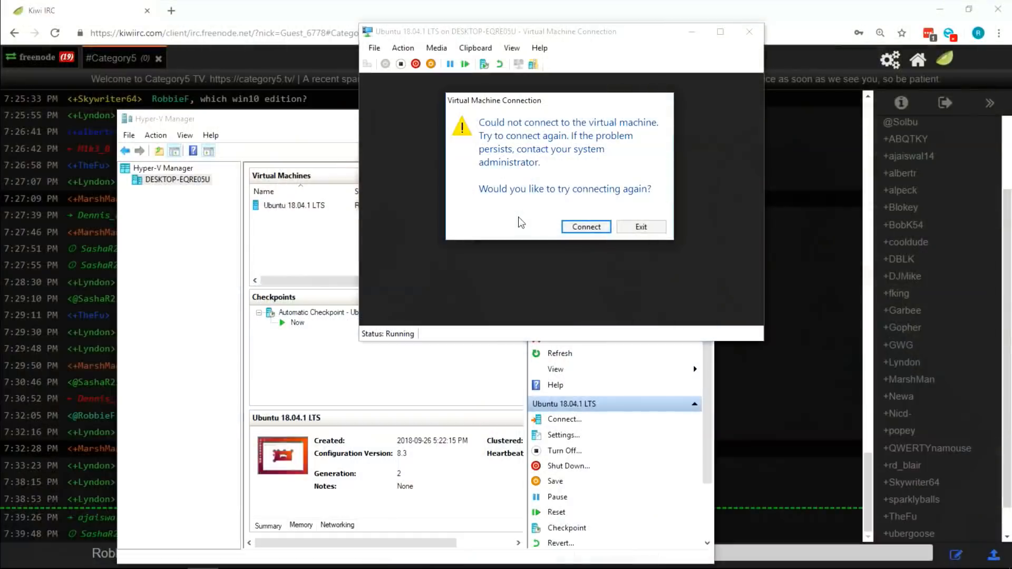
- Retry connecting and sign in at xrdp with the Xorg session and the account credentials
{"action": "left_click", "coordinate": [569, 227]}
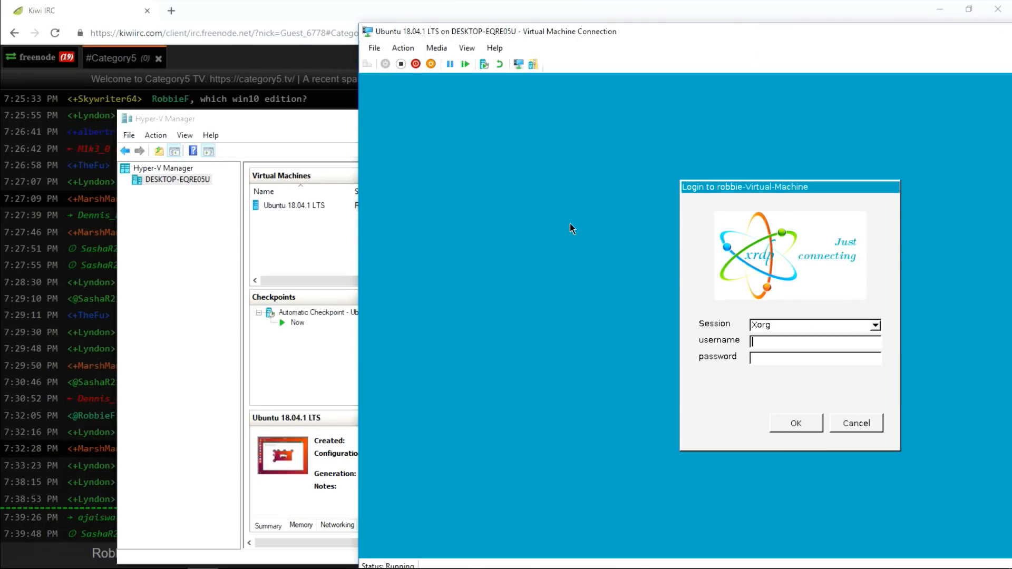
{"action": "type", "text": "robbie"}
{"action": "key", "text": "Tab"}
{"action": "type", "text": "************"}
{"action": "left_click", "coordinate": [849, 327]}
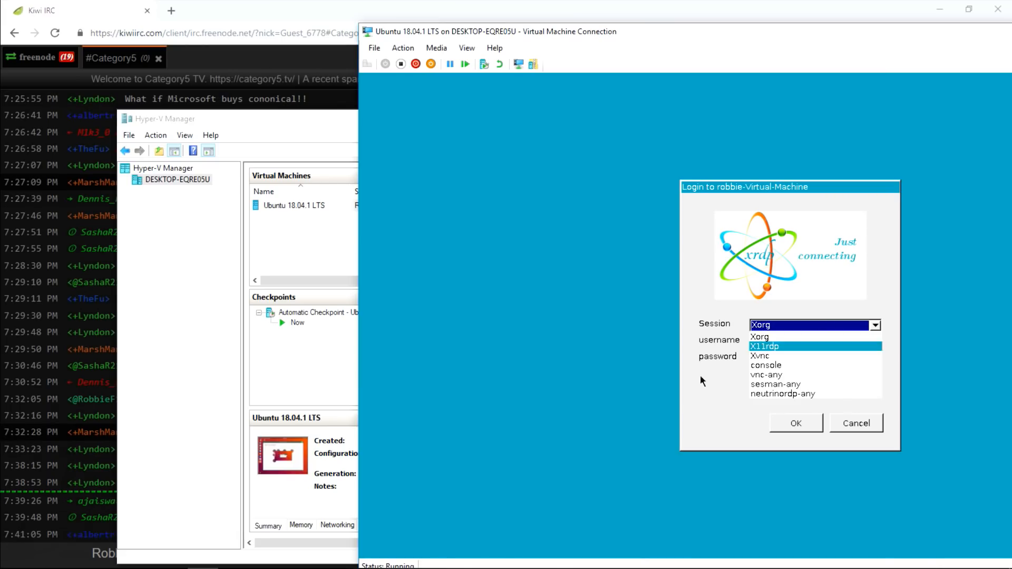
{"action": "left_click", "coordinate": [722, 397]}
{"action": "left_click", "coordinate": [793, 421]}
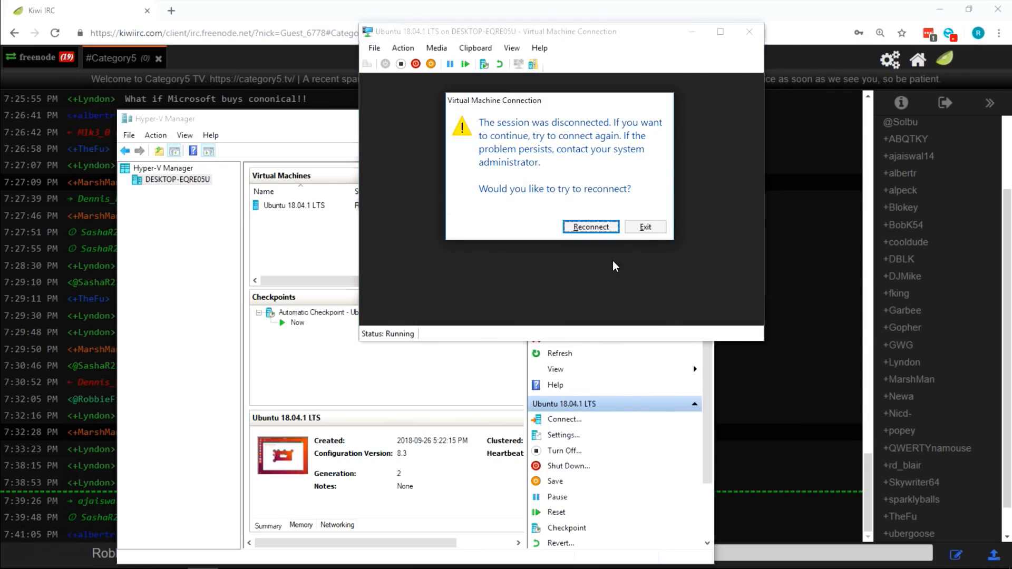
- Reconnect to the dropped session, glancing at the File menu without choosing anything
{"action": "left_click", "coordinate": [591, 229]}
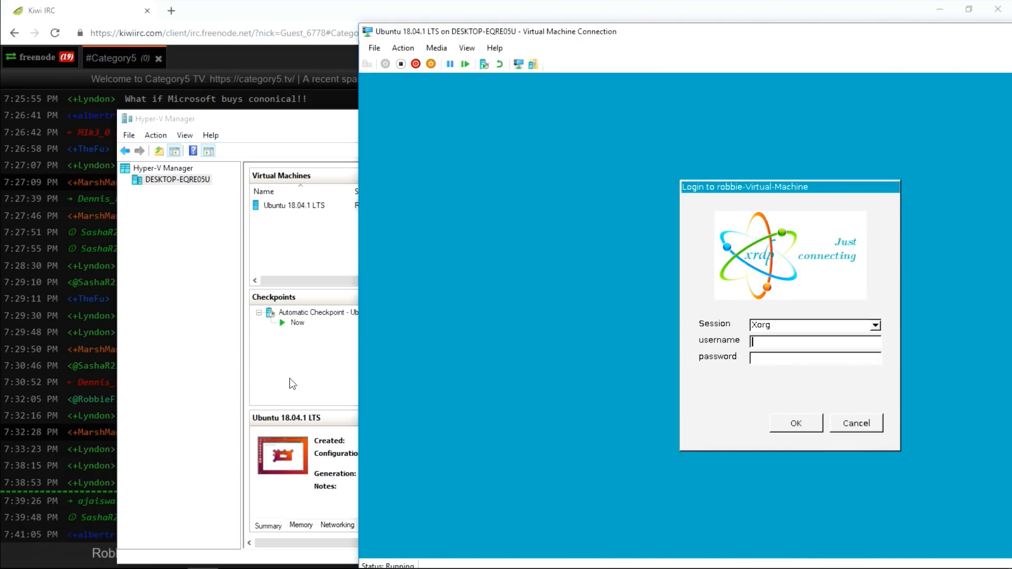
{"action": "left_click", "coordinate": [375, 48]}
{"action": "left_click", "coordinate": [381, 62]}
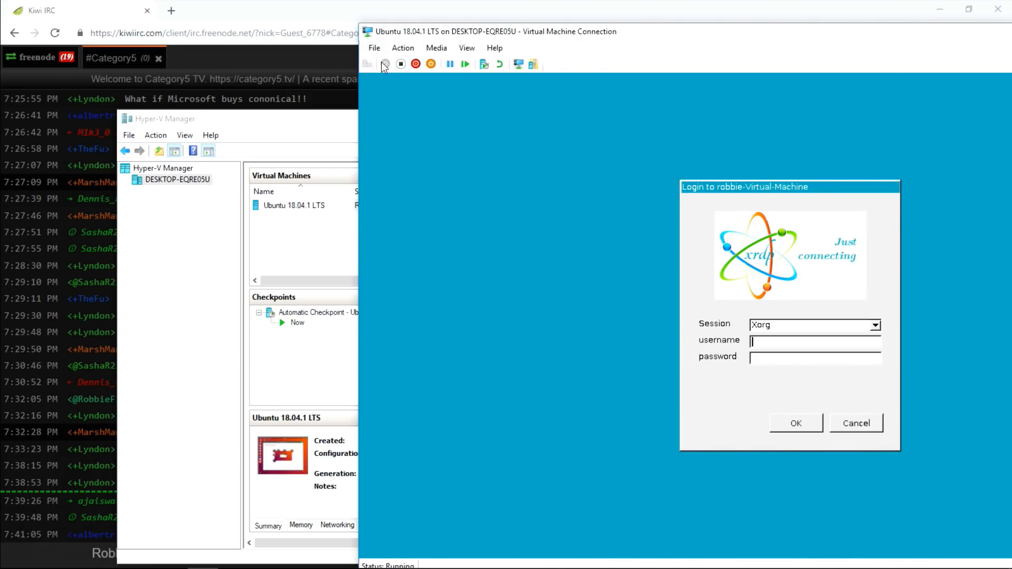